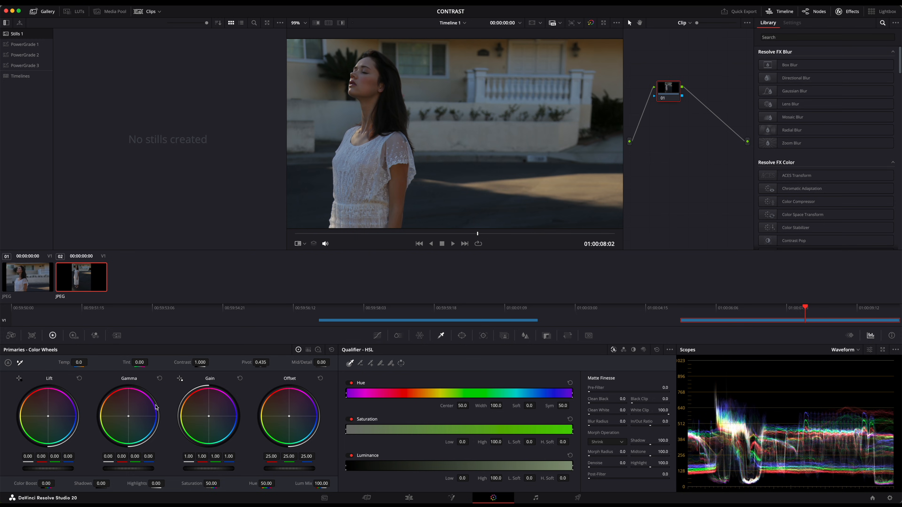
Set the master gamma to 0.05, the contrast to 1.156 and the pivot to 0.323 on node 01
left_click_drag(108, 457, 110, 457)
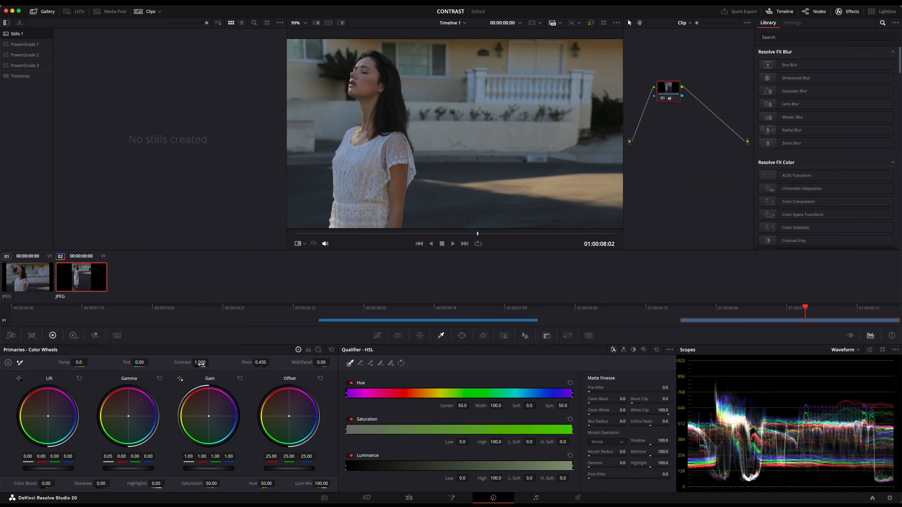
left_click_drag(211, 362, 211, 362)
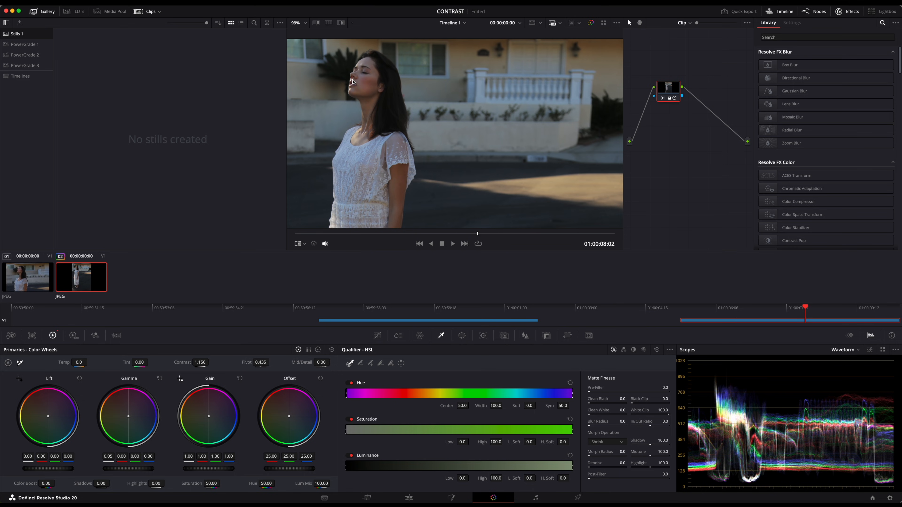
scroll(353, 82, "up", 5)
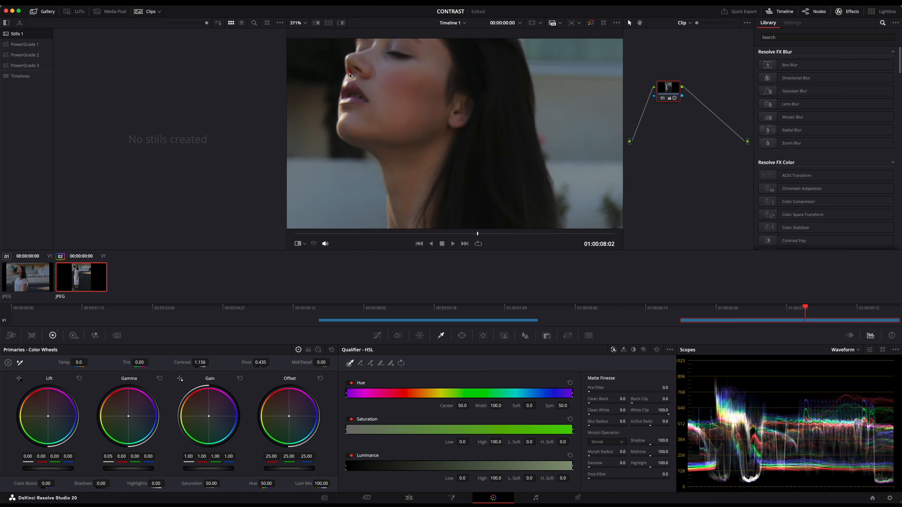
scroll(342, 88, "down", 3)
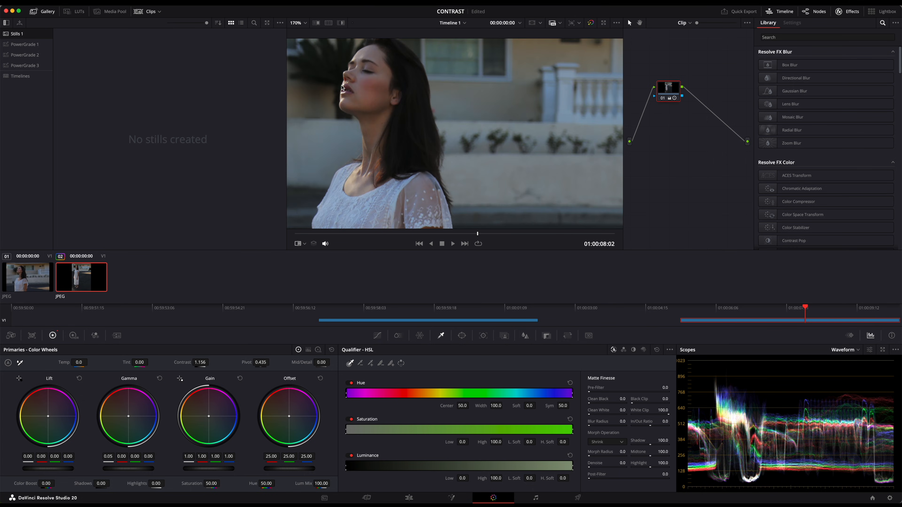
scroll(342, 88, "down", 3)
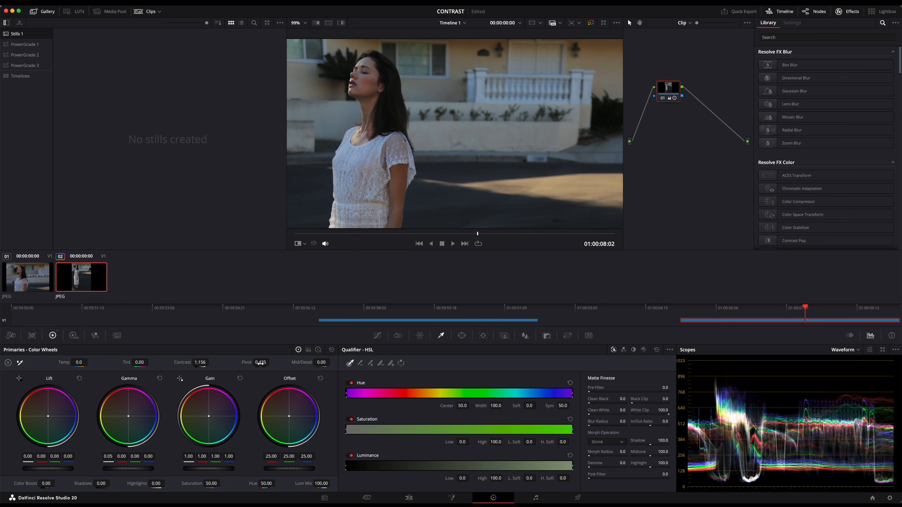
left_click_drag(272, 362, 261, 364)
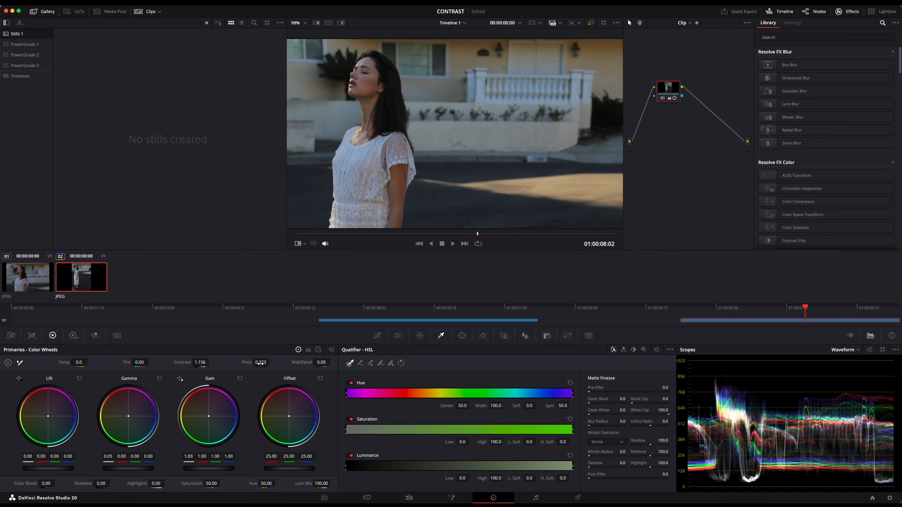
Grab a still of the graded frame, and reset the node's grade
right_click(439, 202)
left_click(455, 208)
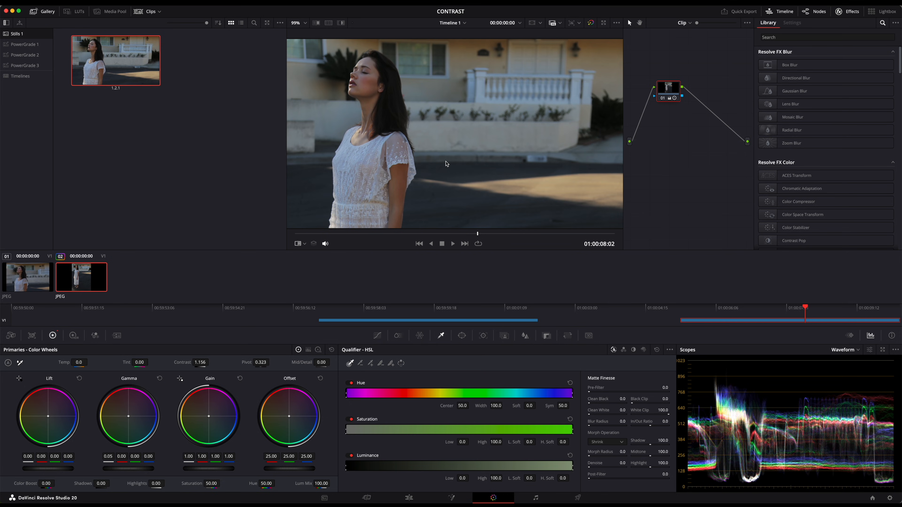
key("super+Home")
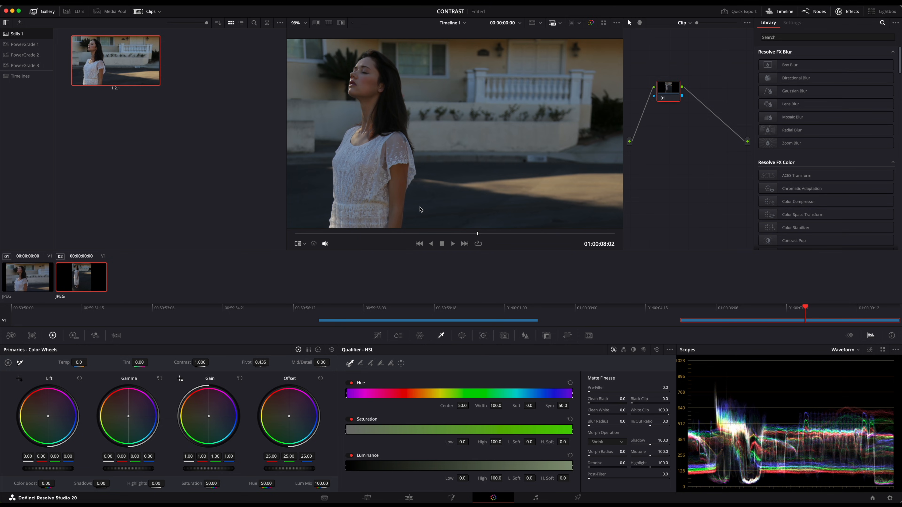
Shape the custom curve with raised lower and upper midtones, a lowered white endpoint, deeper shadows and a slightly lifted black endpoint
left_click(378, 337)
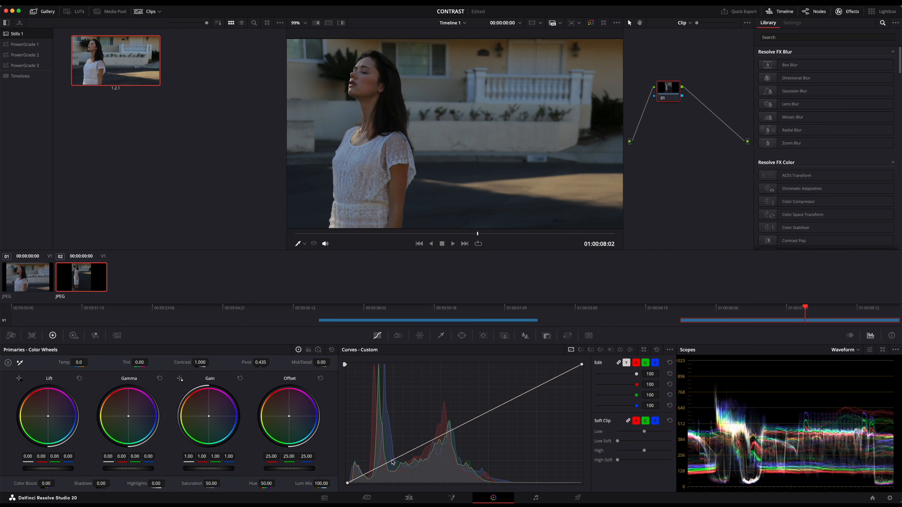
left_click(419, 448)
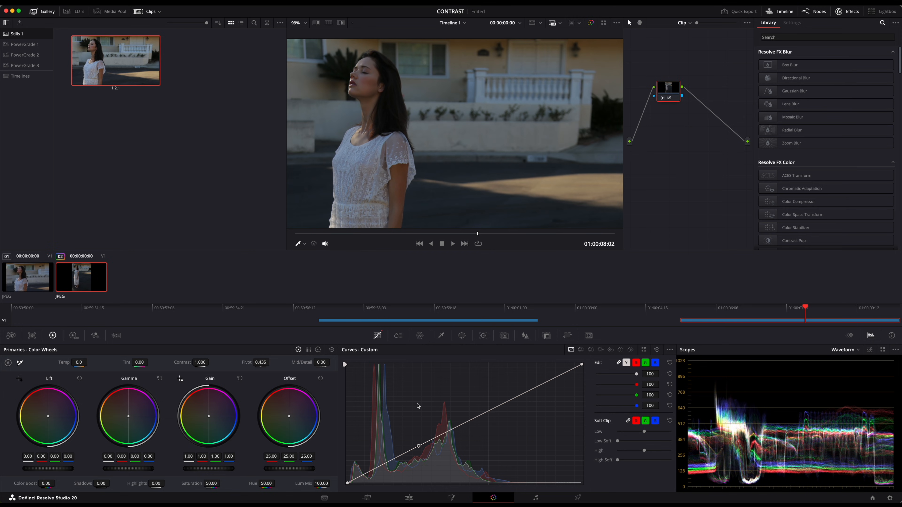
left_click_drag(417, 447, 420, 440)
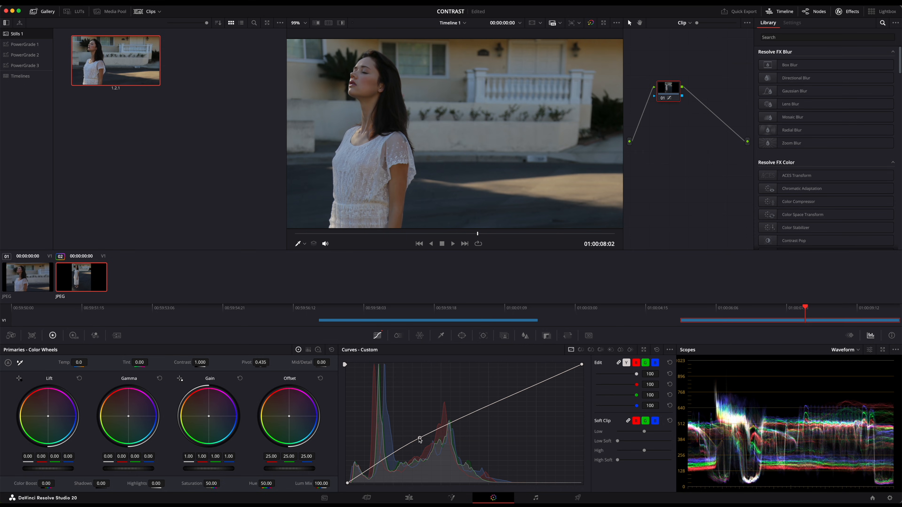
left_click(506, 398)
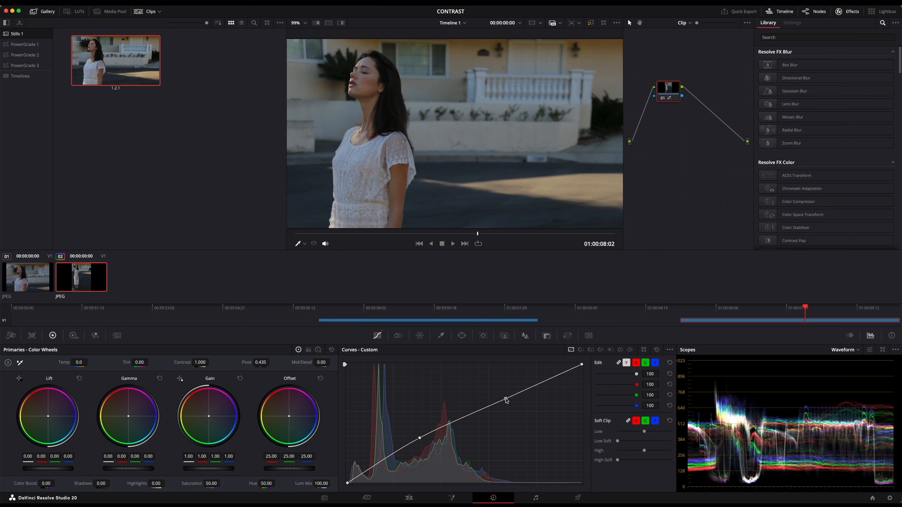
left_click_drag(506, 398, 508, 392)
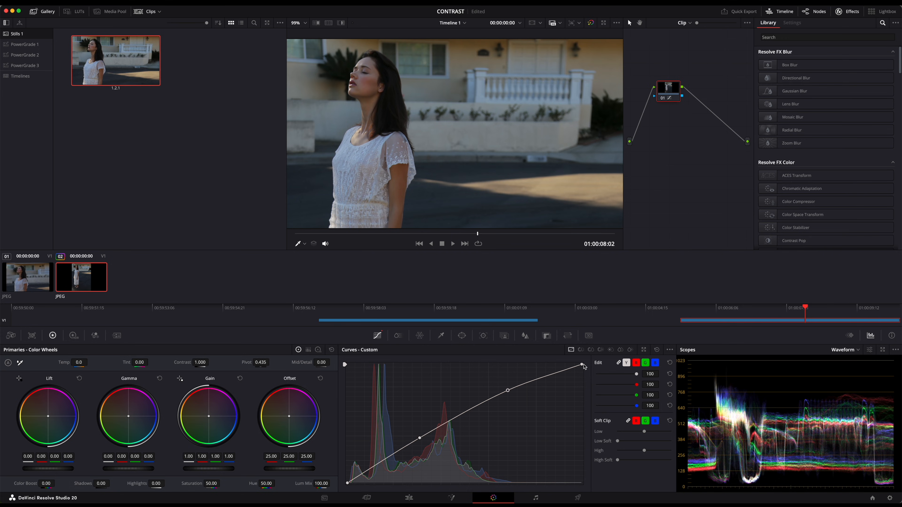
left_click_drag(581, 365, 588, 373)
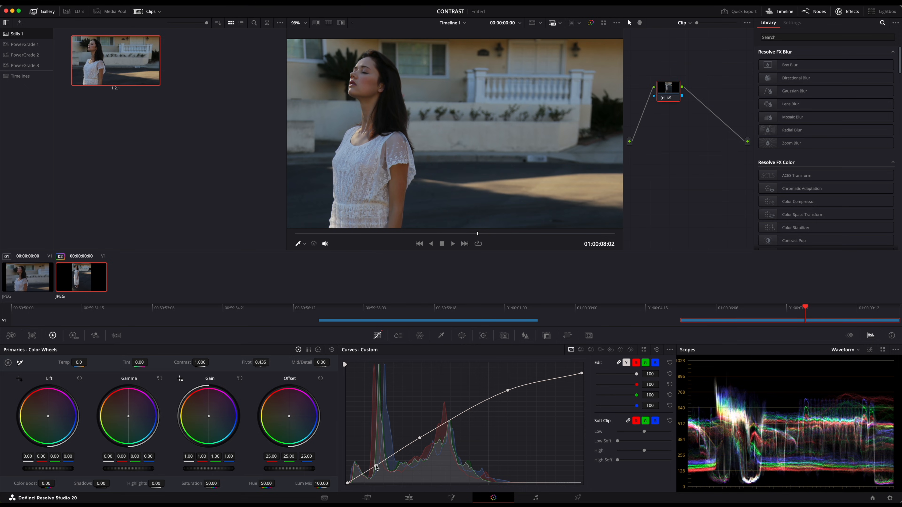
left_click_drag(373, 467, 374, 470)
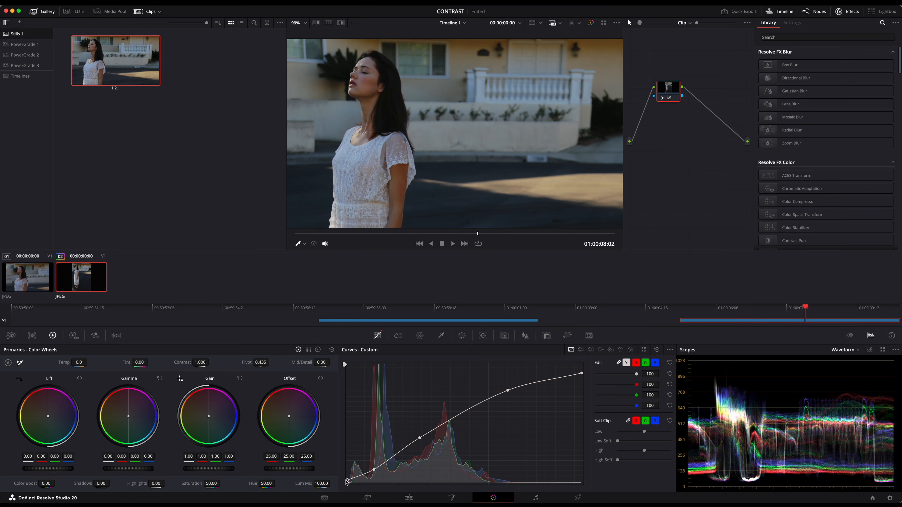
Grab a still of the curve-graded frame, and compare the frame with the first still using a reference wipe
right_click(558, 211)
left_click(575, 215)
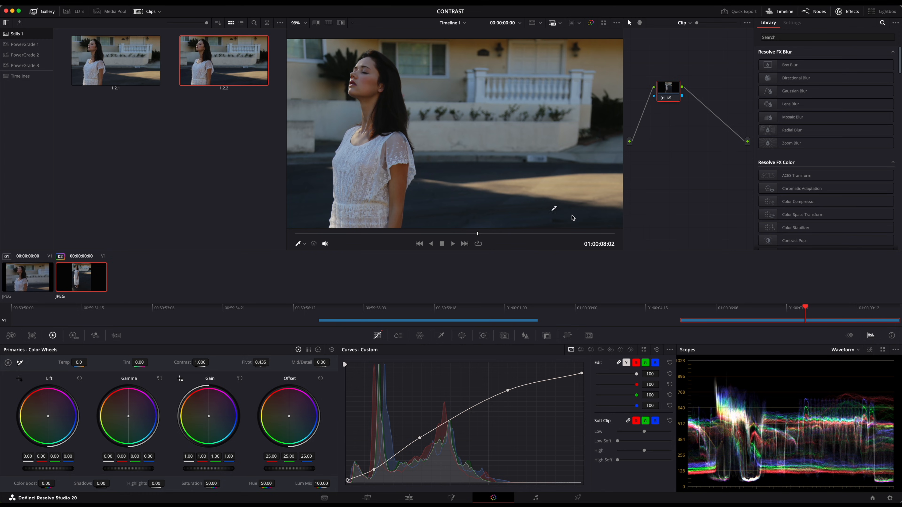
double_click(114, 78)
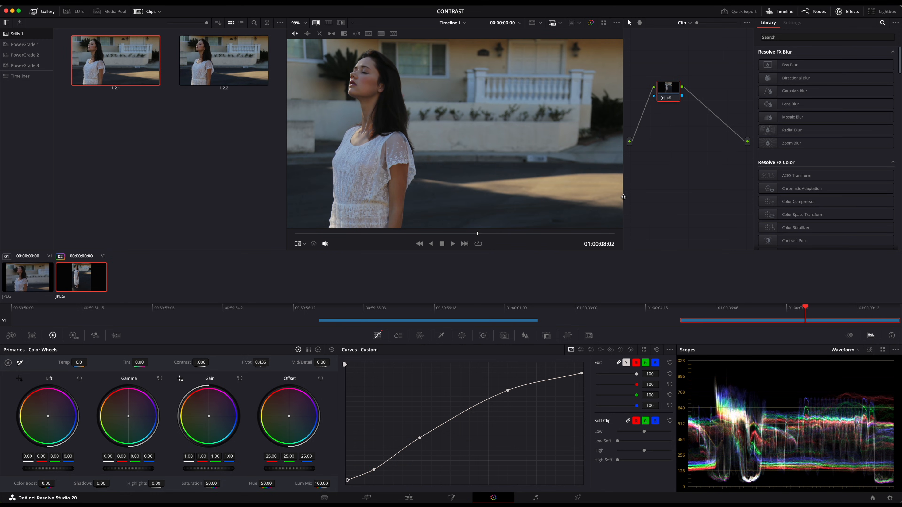
left_click_drag(471, 192, 525, 193)
left_click_drag(319, 157, 323, 156)
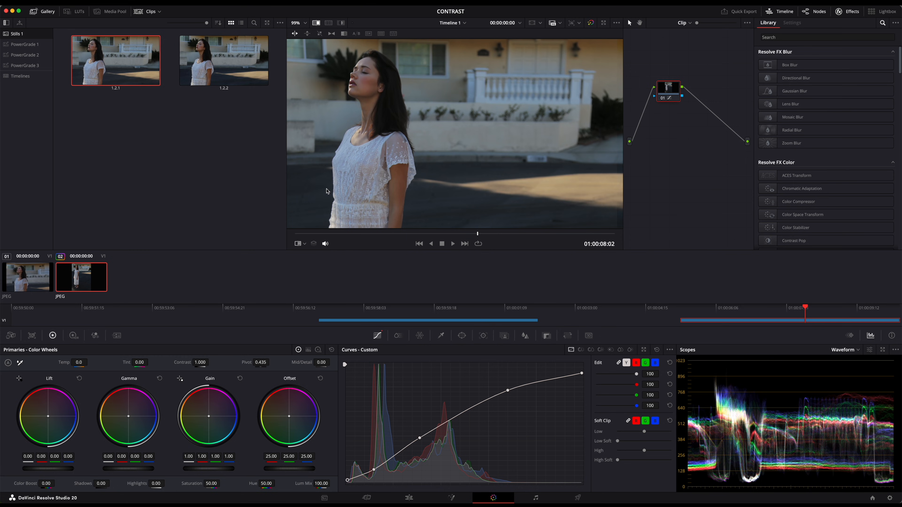
left_click_drag(327, 191, 668, 181)
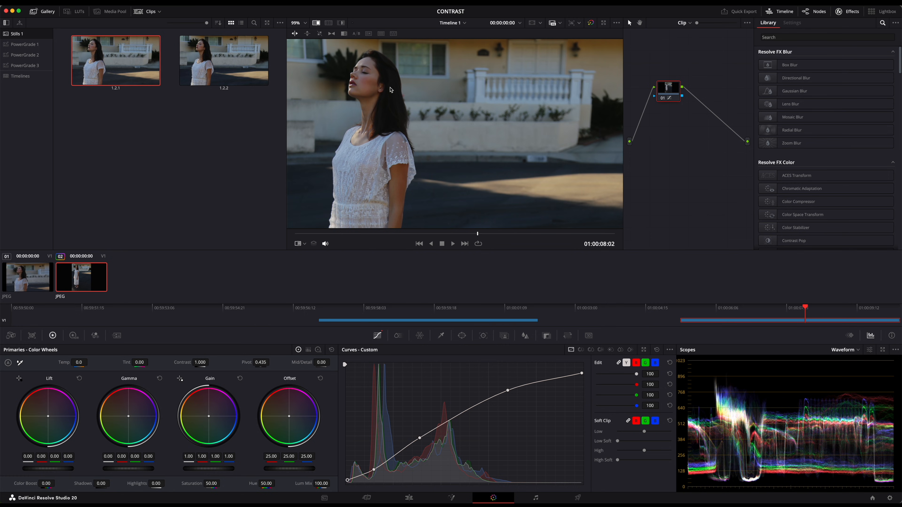
Reset the curve grade and apply the Resolve FX Glow effect to node 01
key("shift+Home")
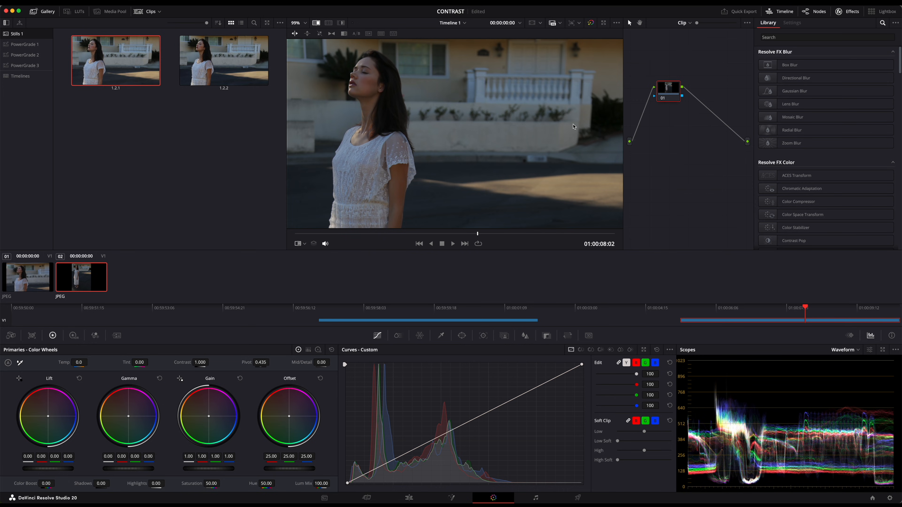
left_click(800, 38)
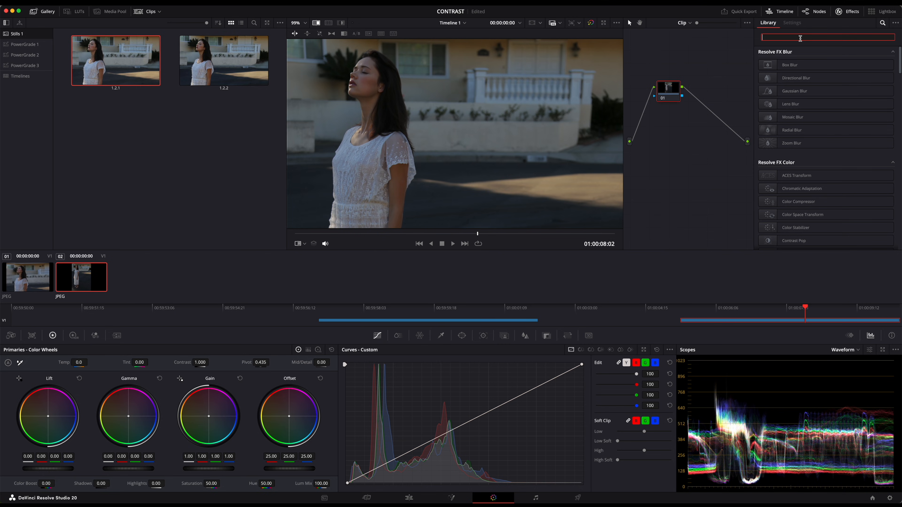
type("glow")
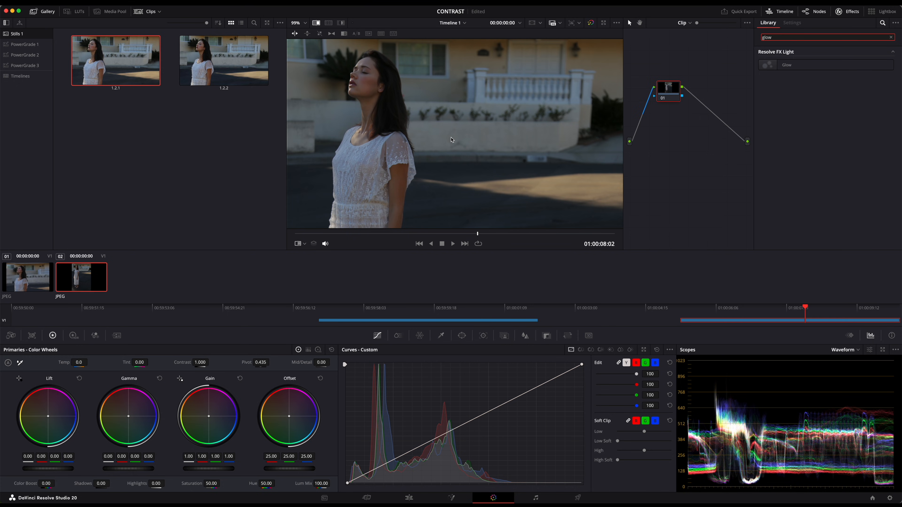
left_click(793, 66)
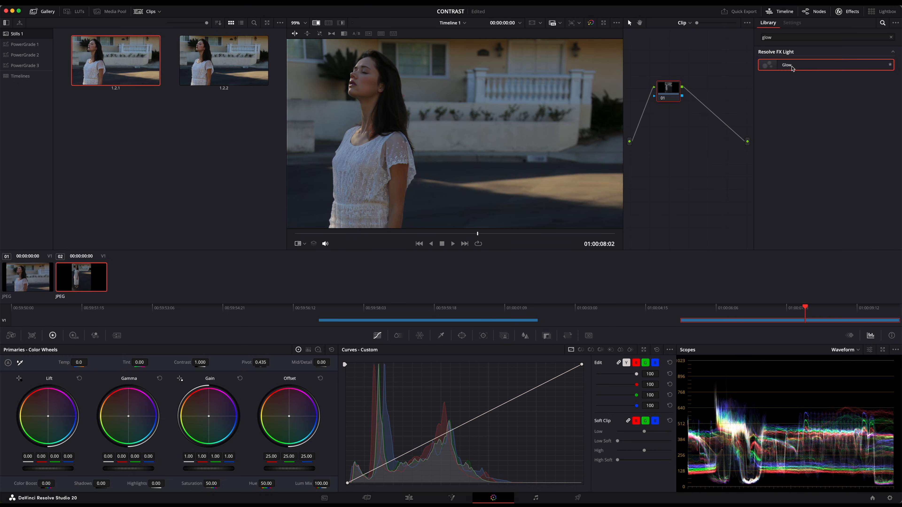
left_click_drag(793, 67, 669, 92)
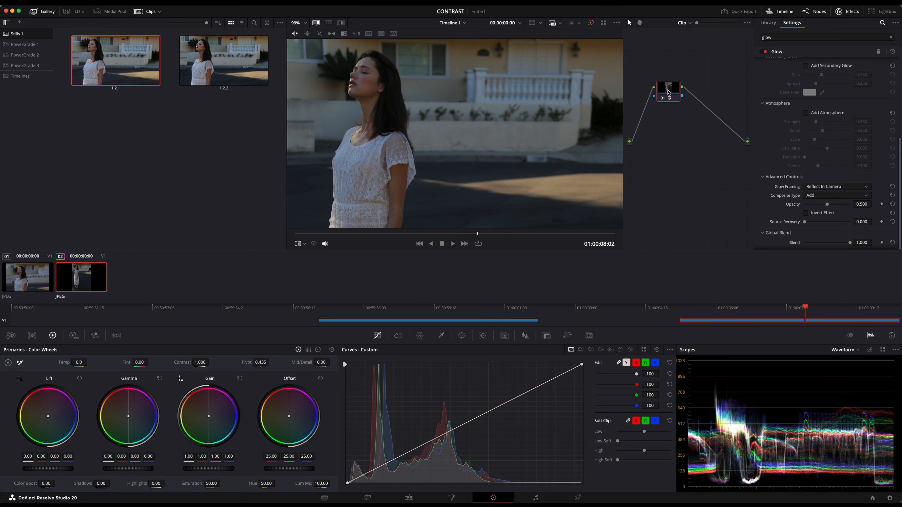
Set the Glow effect's Shine Threshold and Spread to 0.000
scroll(796, 146, "up", 5)
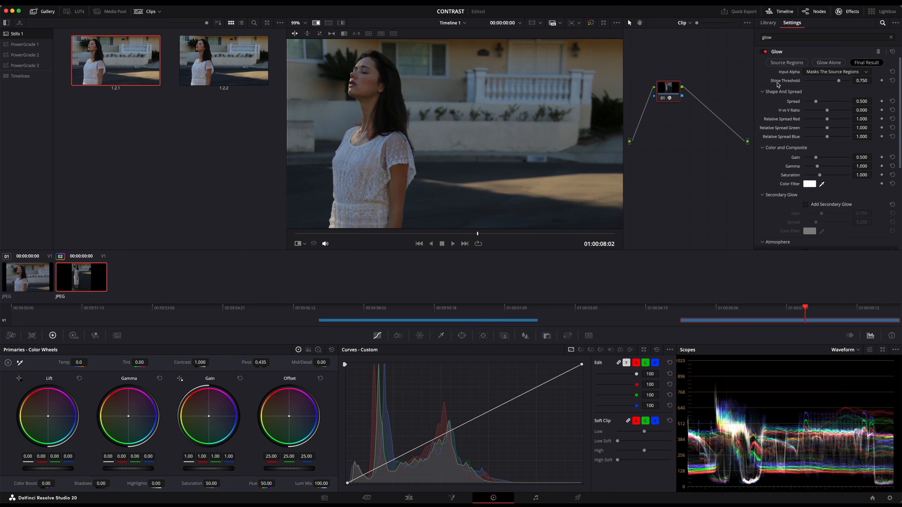
left_click_drag(797, 84, 786, 86)
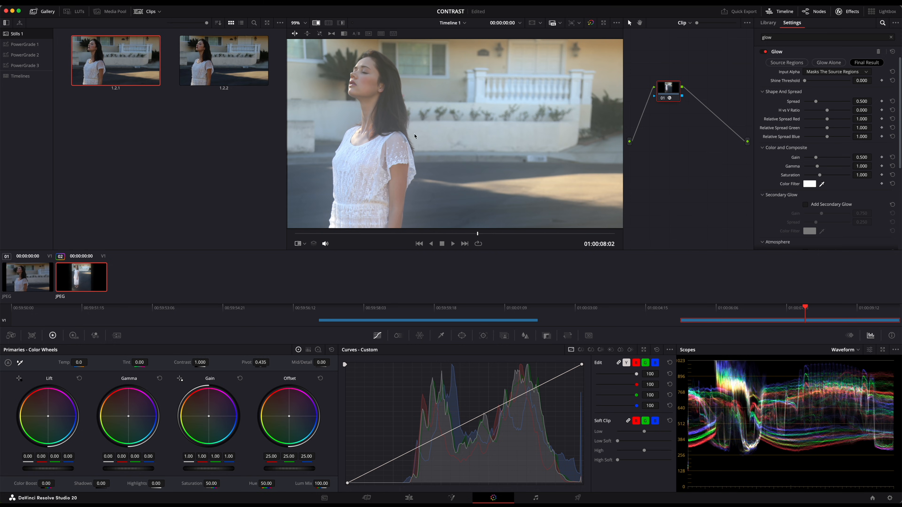
left_click_drag(816, 102, 785, 102)
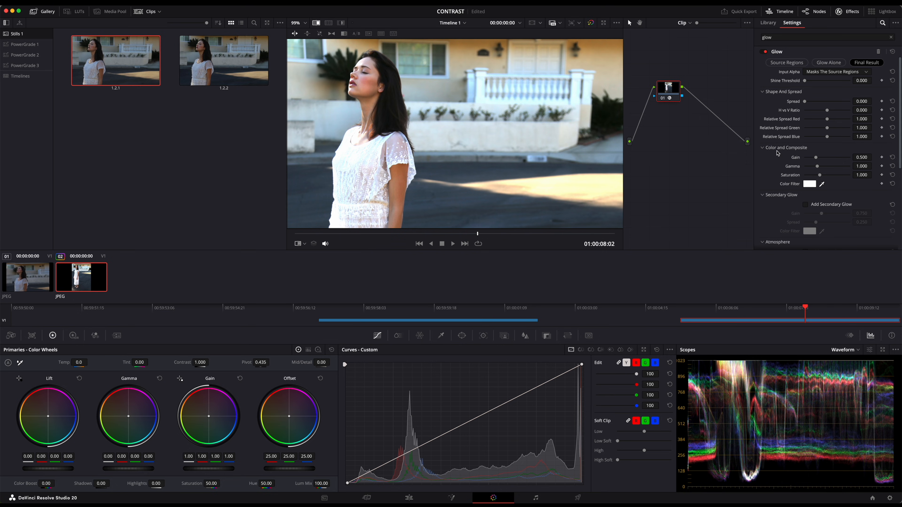
Change the Glow effect's Composite Type to Softlight
scroll(778, 153, "down", 5)
scroll(778, 153, "down", 1)
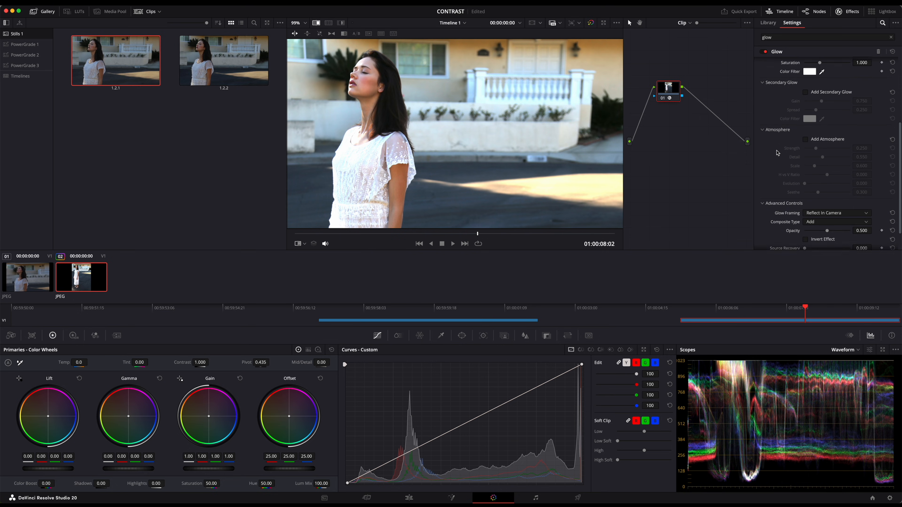
left_click(817, 217)
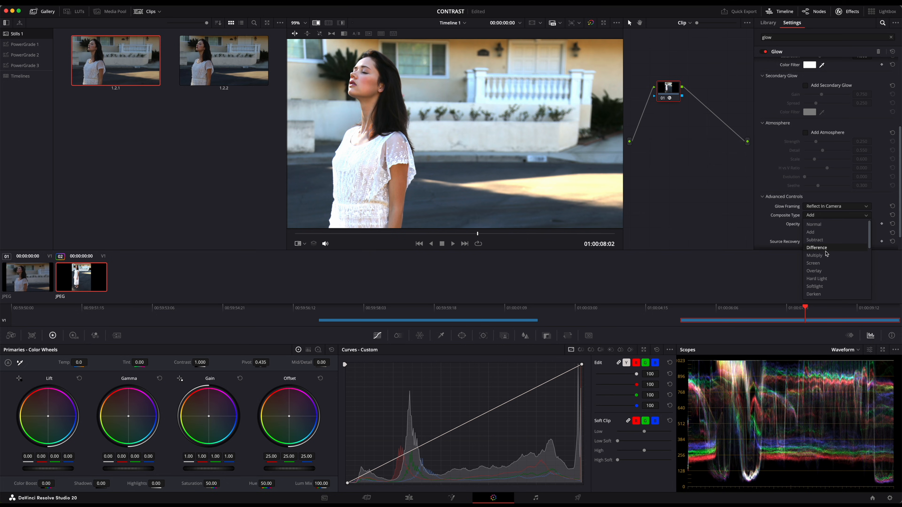
left_click(824, 287)
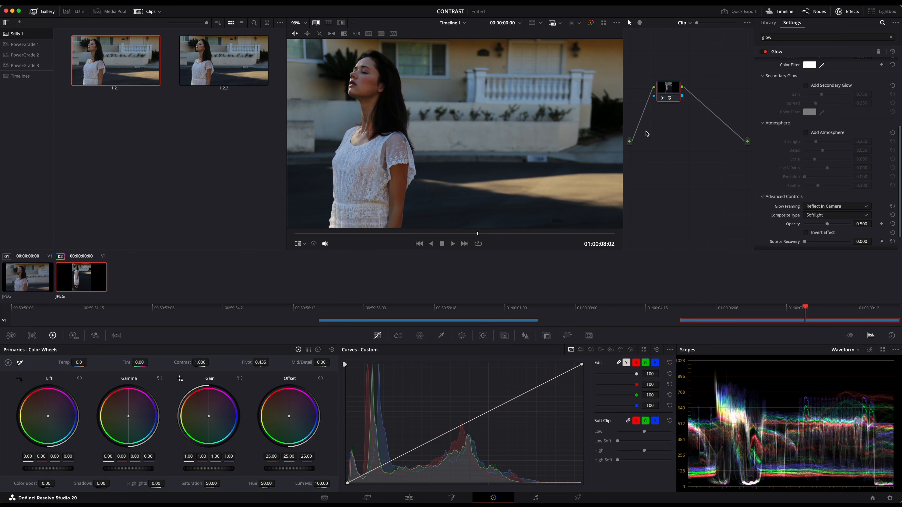
Compare the frame full screen with the Glow node disabled and enabled, and return to the normal layout
key("super+f")
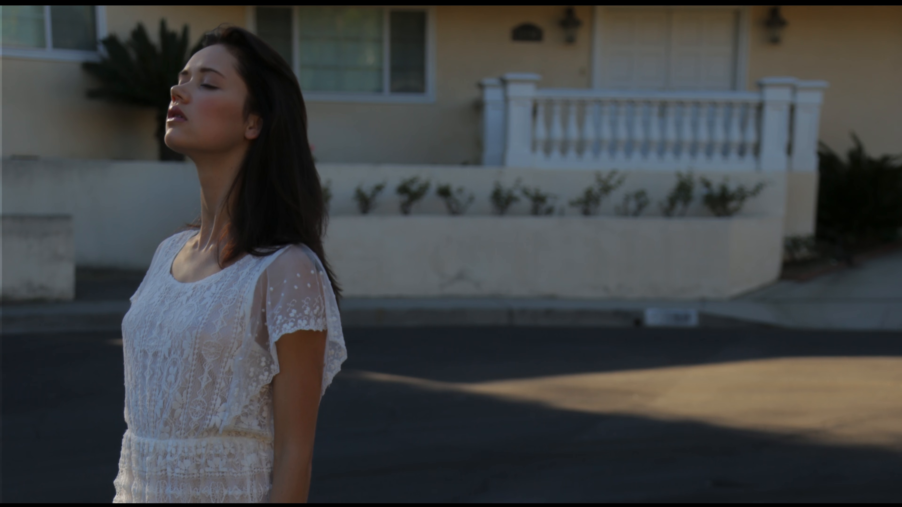
key("super+d")
key("super+d")
key("super+d")
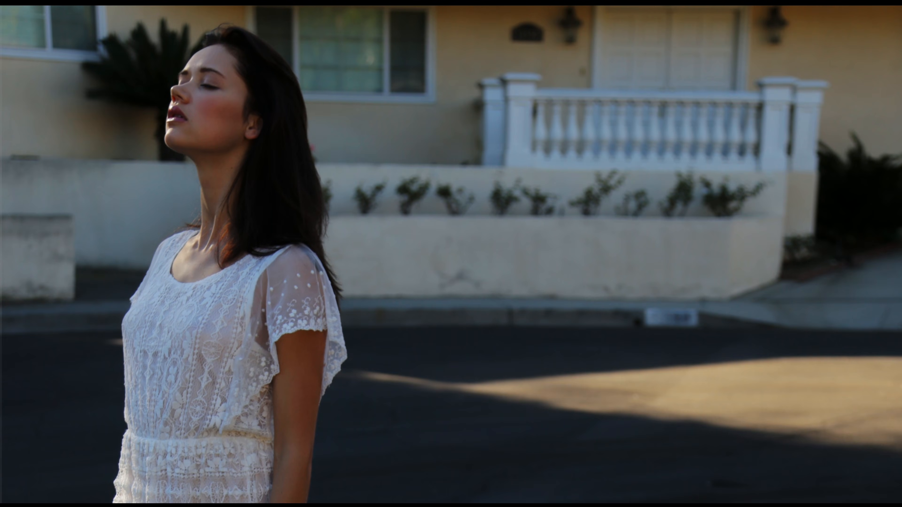
key("super+d")
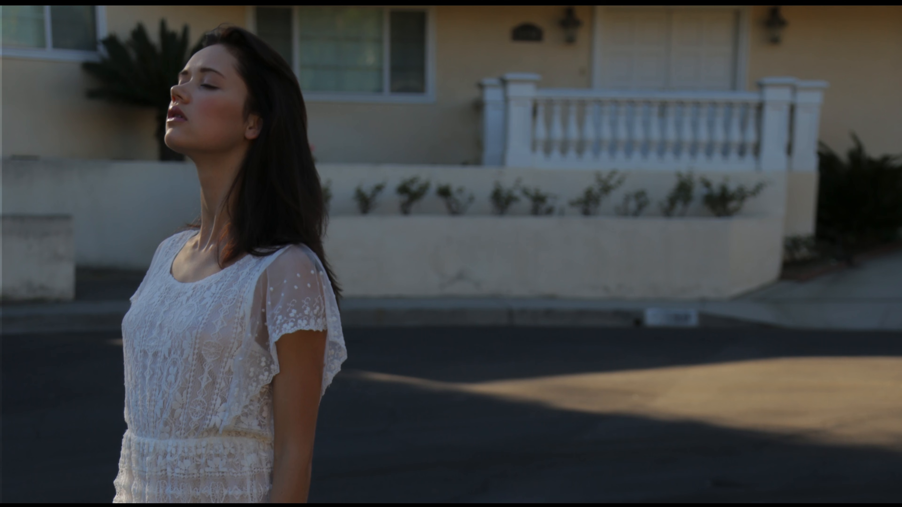
key("super+d")
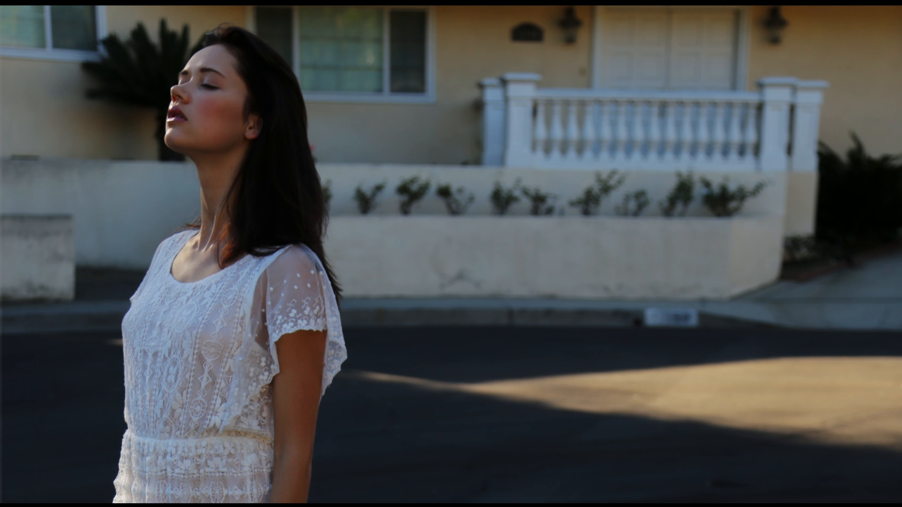
key("super+d")
key("super+d")
key("super+f")
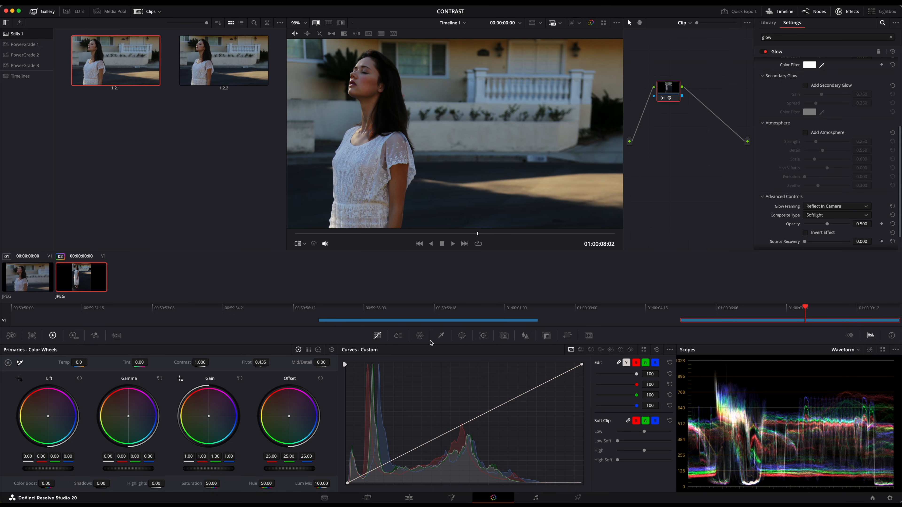
Qualify node 01 by luminance in the HSL qualifier, lowering Luminance High below 70.9 and setting its high softness to 25.7
left_click(442, 337)
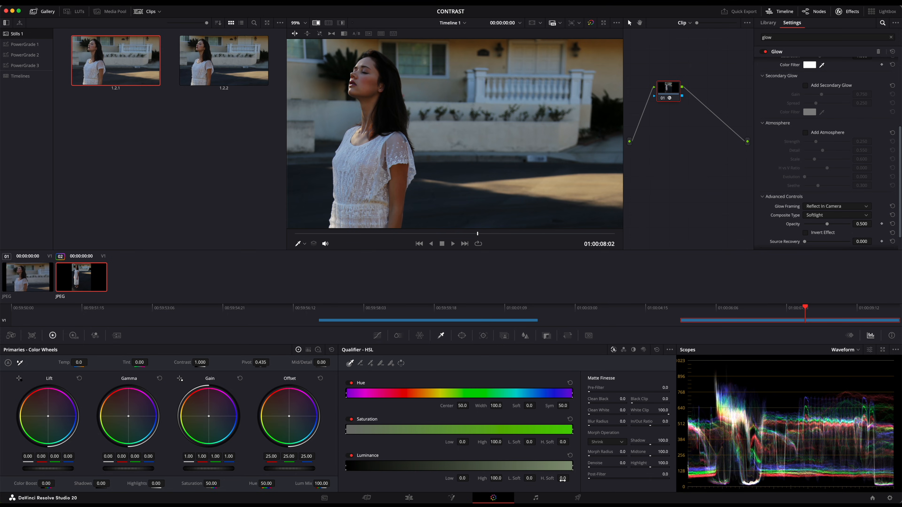
left_click_drag(563, 479, 571, 478)
mouse_move(496, 479)
left_mouse_down()
mouse_move(477, 478)
mouse_move(503, 478)
left_mouse_up()
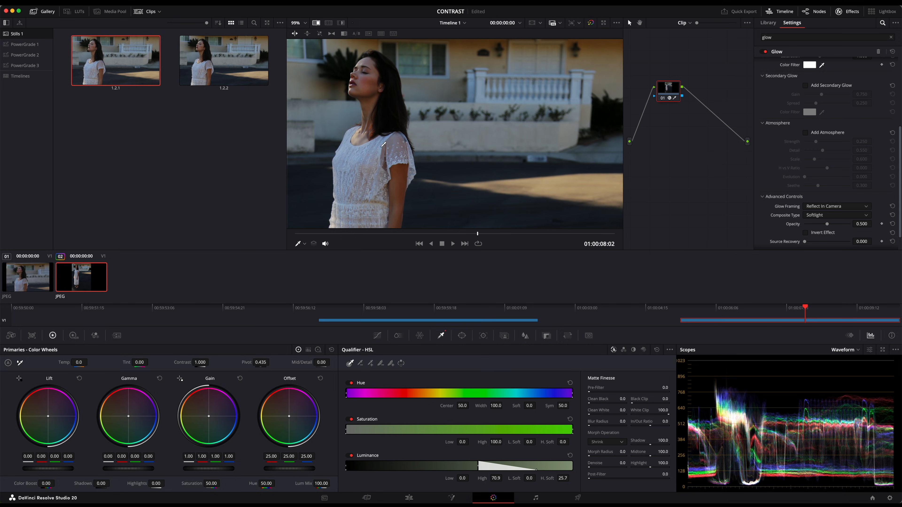
left_click_drag(504, 478, 496, 478)
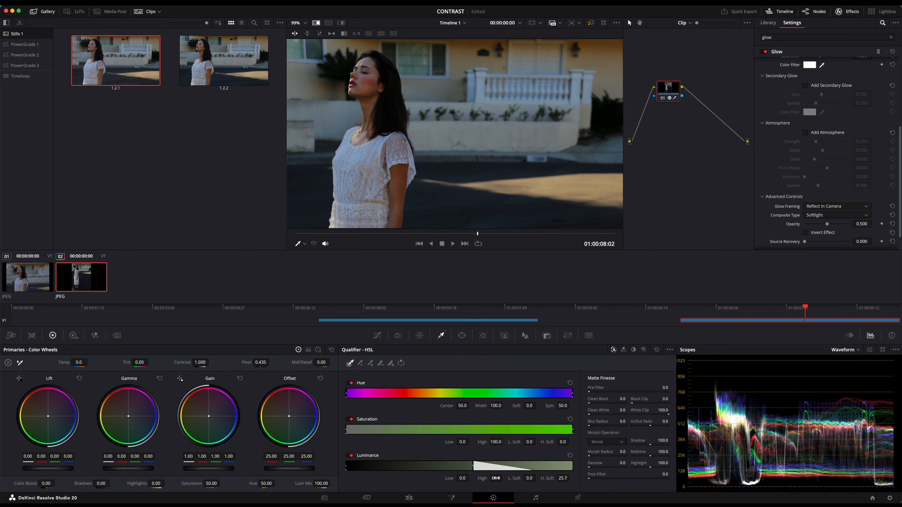
Add a serial node after the Glow node and slightly raise the midtones with one point on its custom curve
key("alt+s")
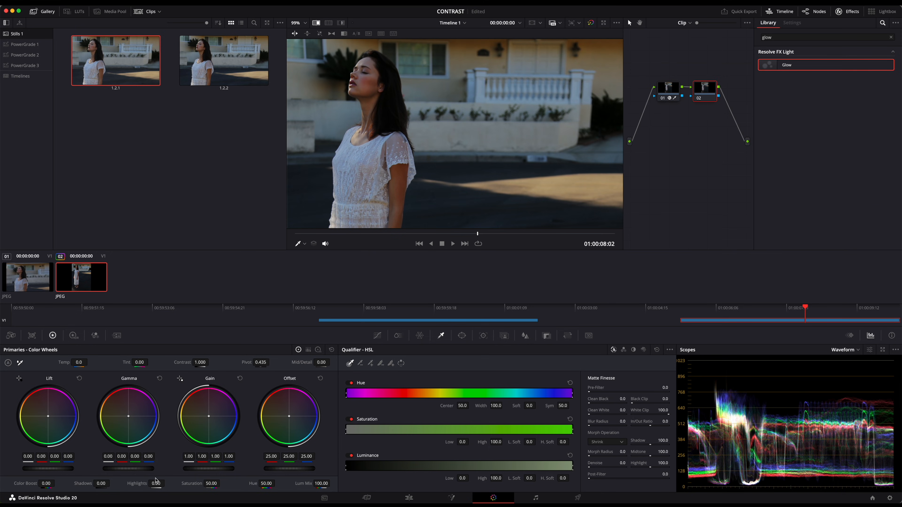
left_click(378, 335)
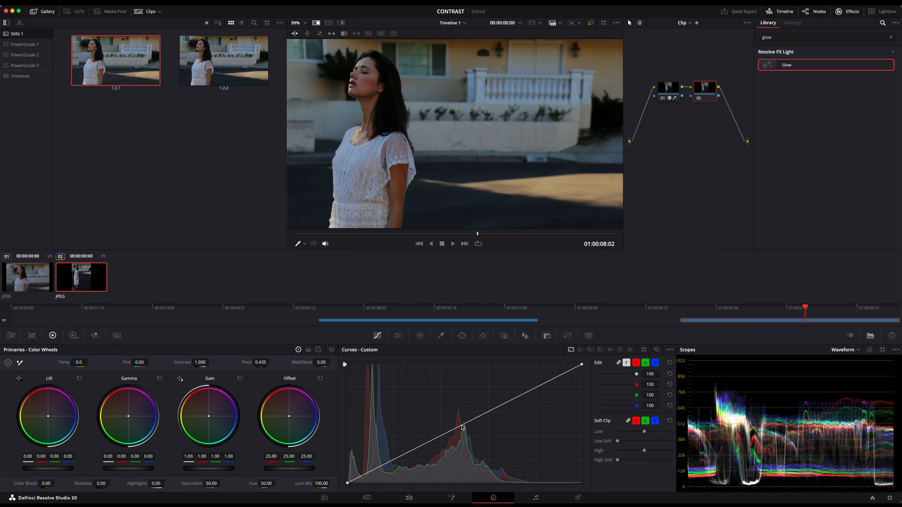
left_click_drag(461, 426, 459, 420)
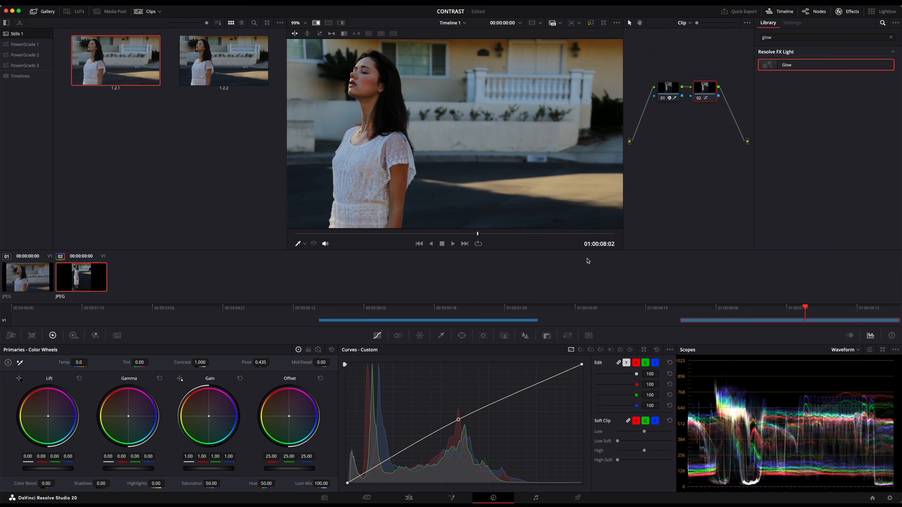
Grab a still of the graded frame into the Stills 1 gallery
right_click(438, 188)
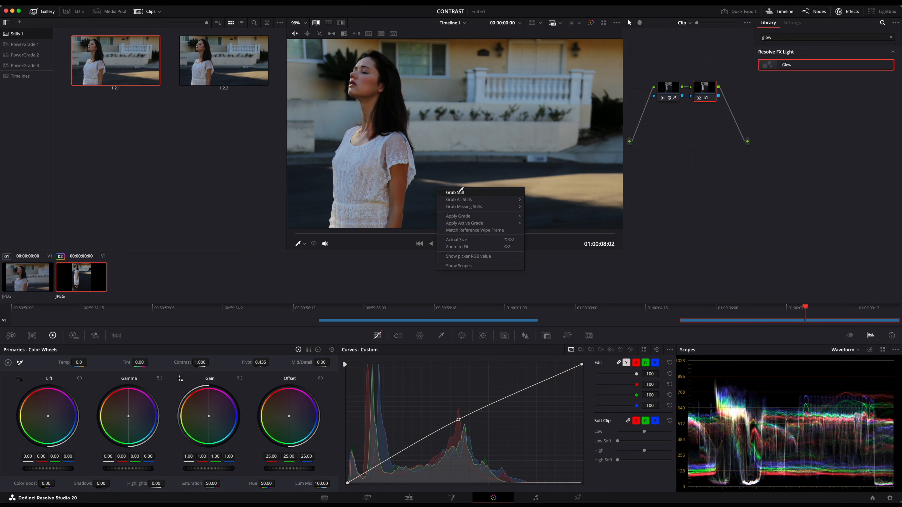
left_click(463, 193)
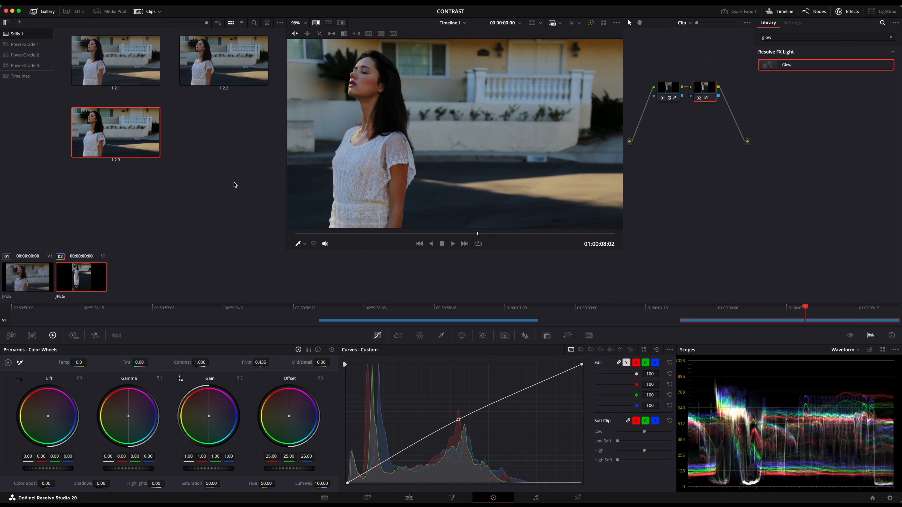